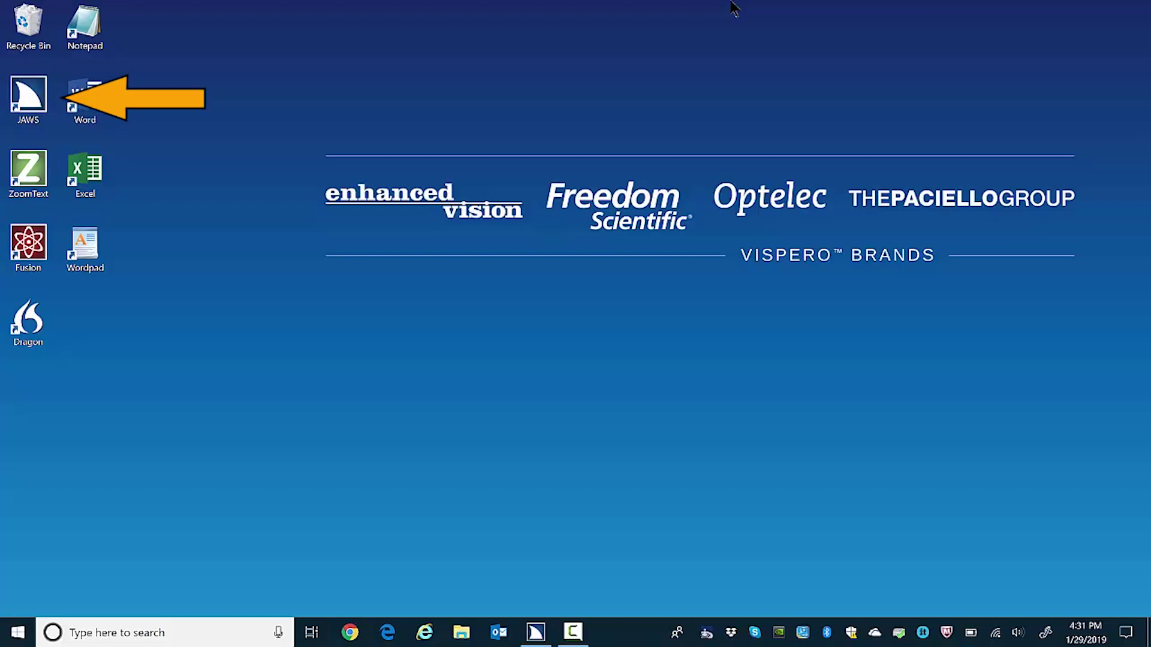
Step: Step keyboard focus across the JAWS, Fusion, Word and Wordpad shortcuts, settling on Word
{"action": "key", "text": "j"}
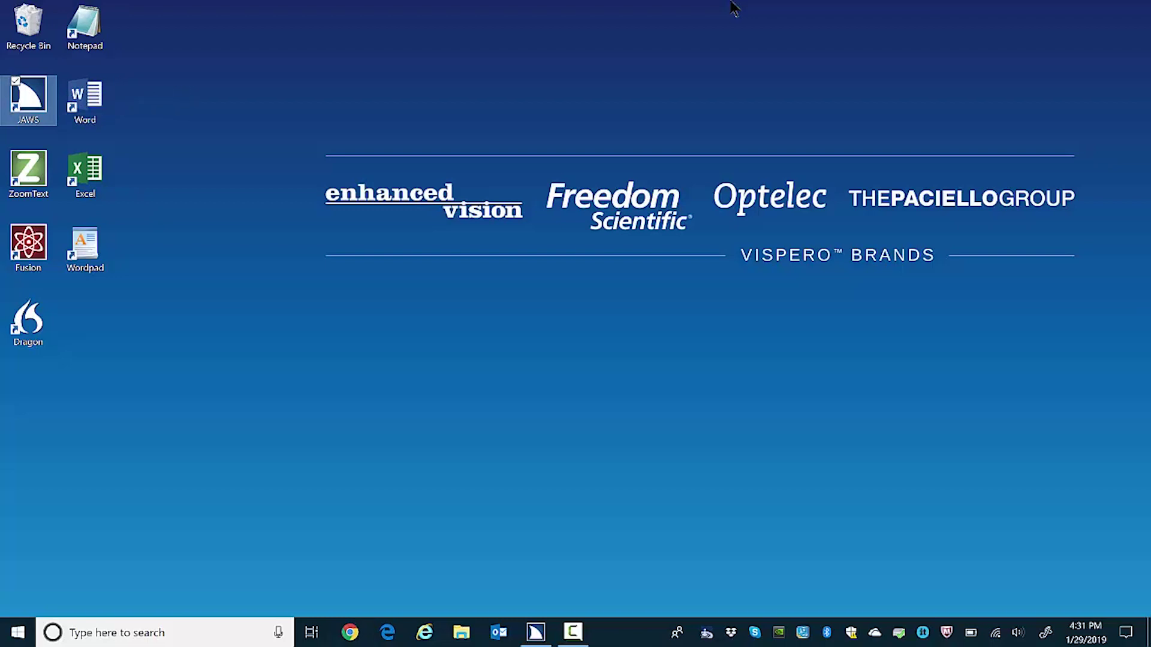
{"action": "key", "text": "f"}
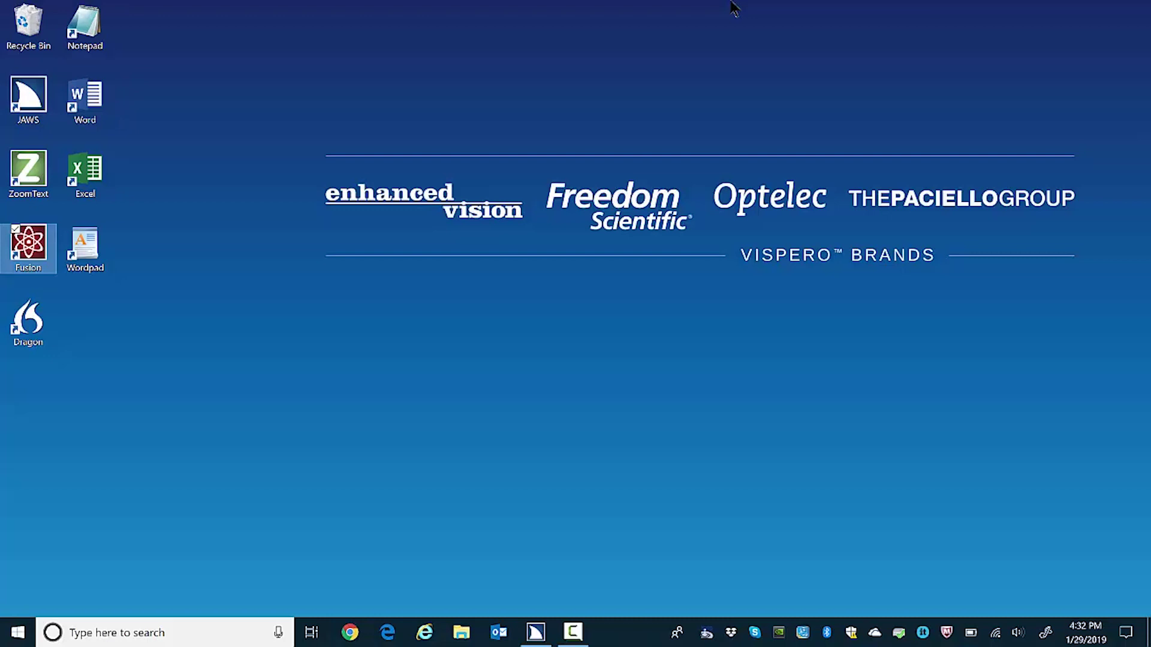
{"action": "key", "text": "w"}
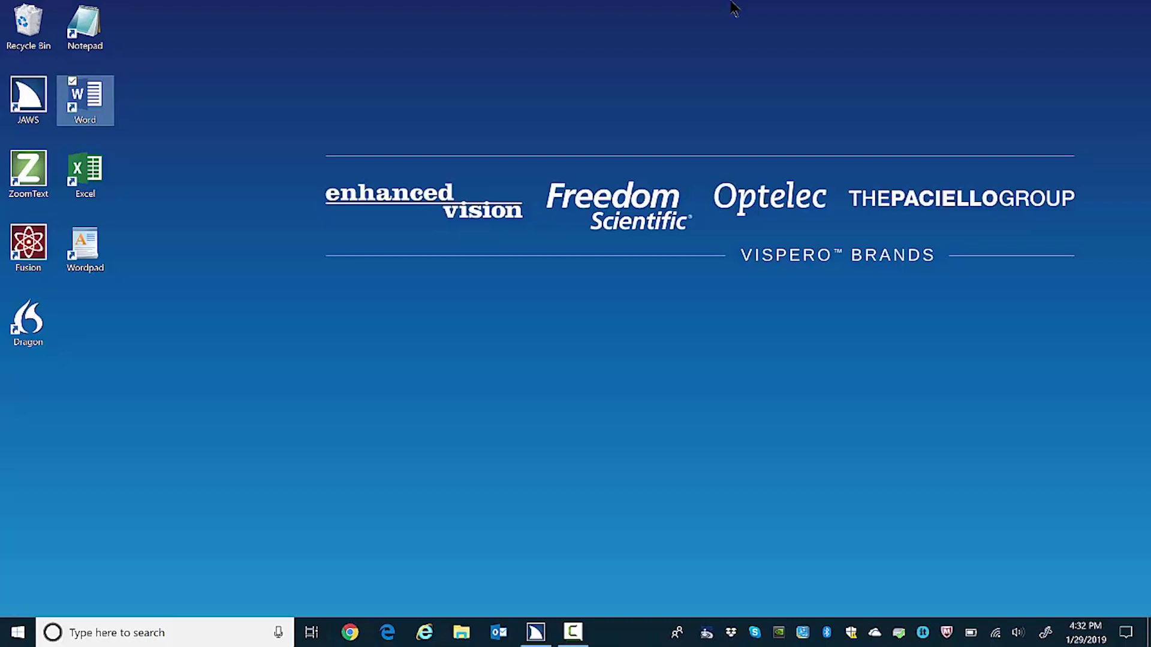
{"action": "key", "text": "w"}
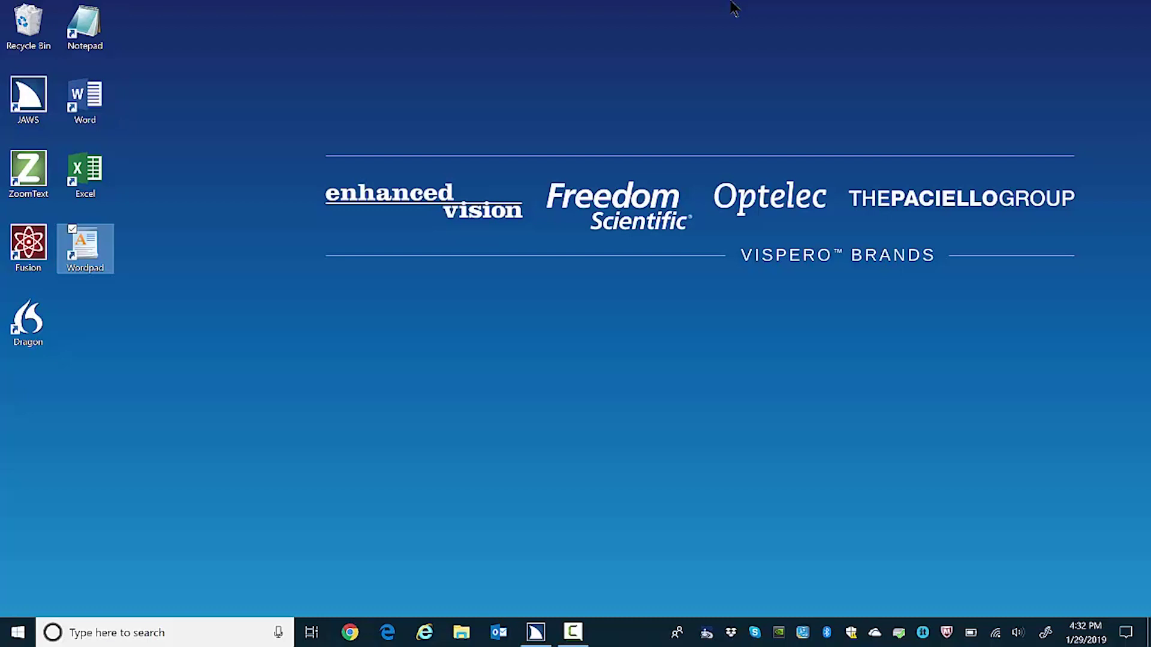
{"action": "key", "text": "w"}
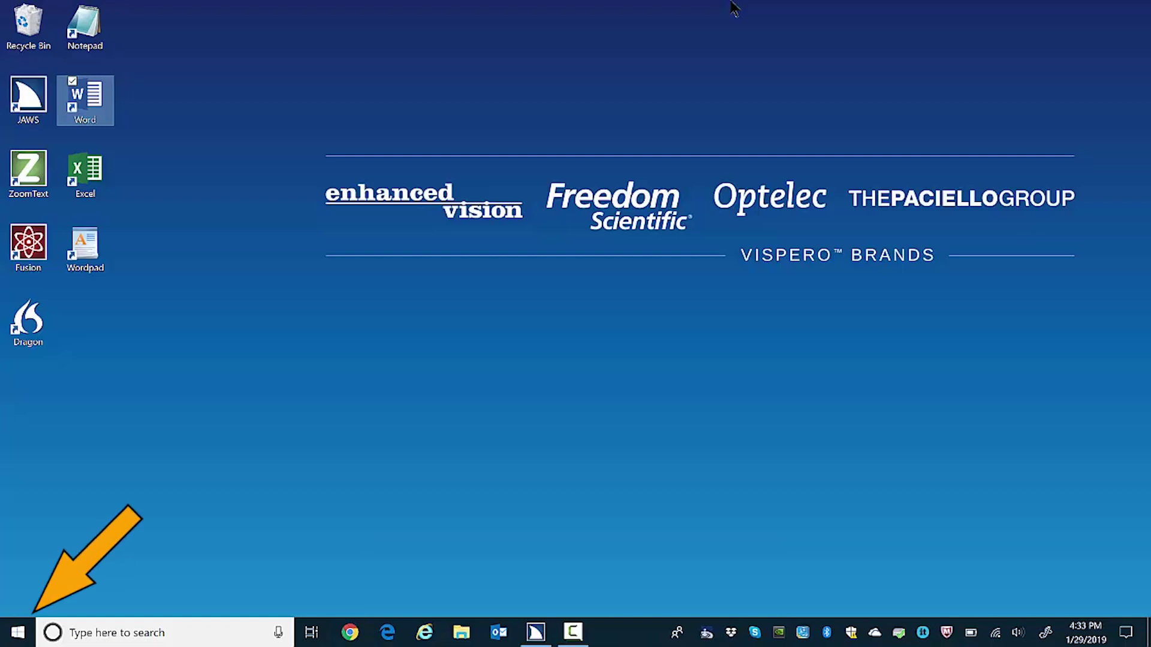
Step: Tab from the desktop through Start, the search box, the Cortana microphone and Task View
{"action": "key", "text": "Tab"}
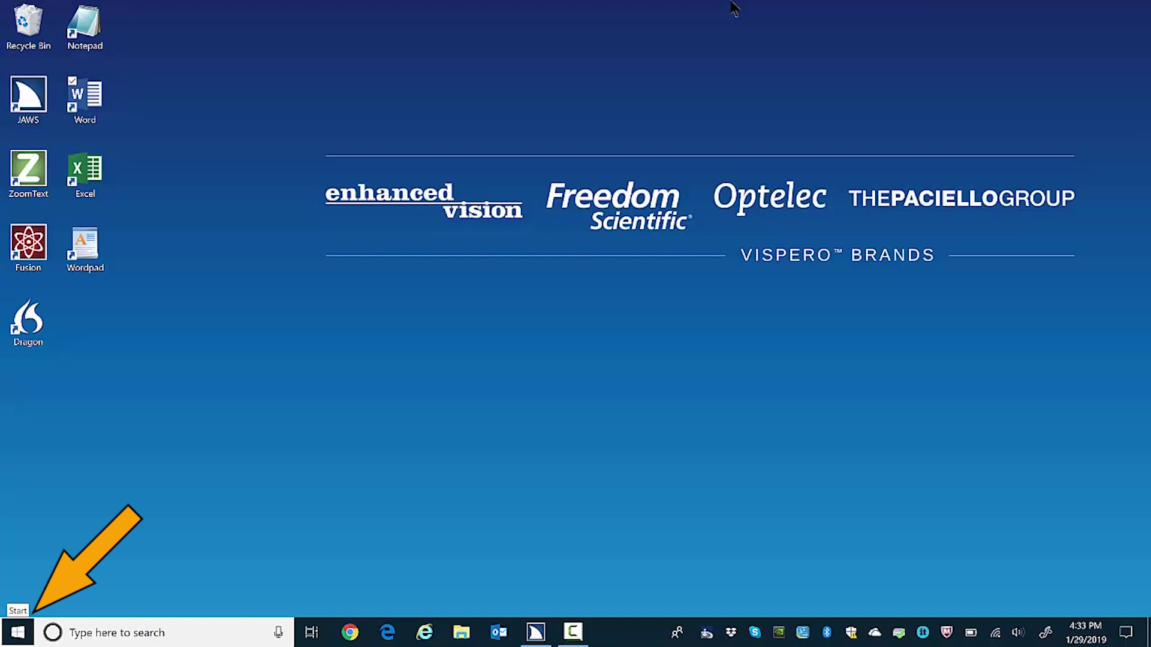
{"action": "key", "text": "Tab"}
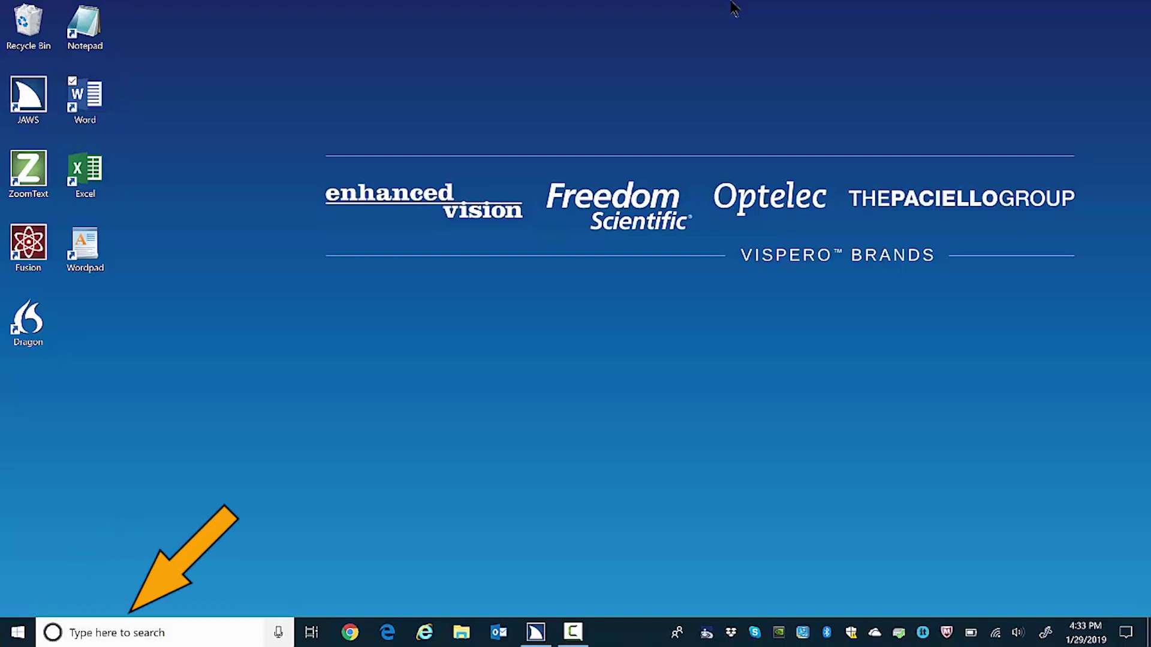
{"action": "key", "text": "Tab"}
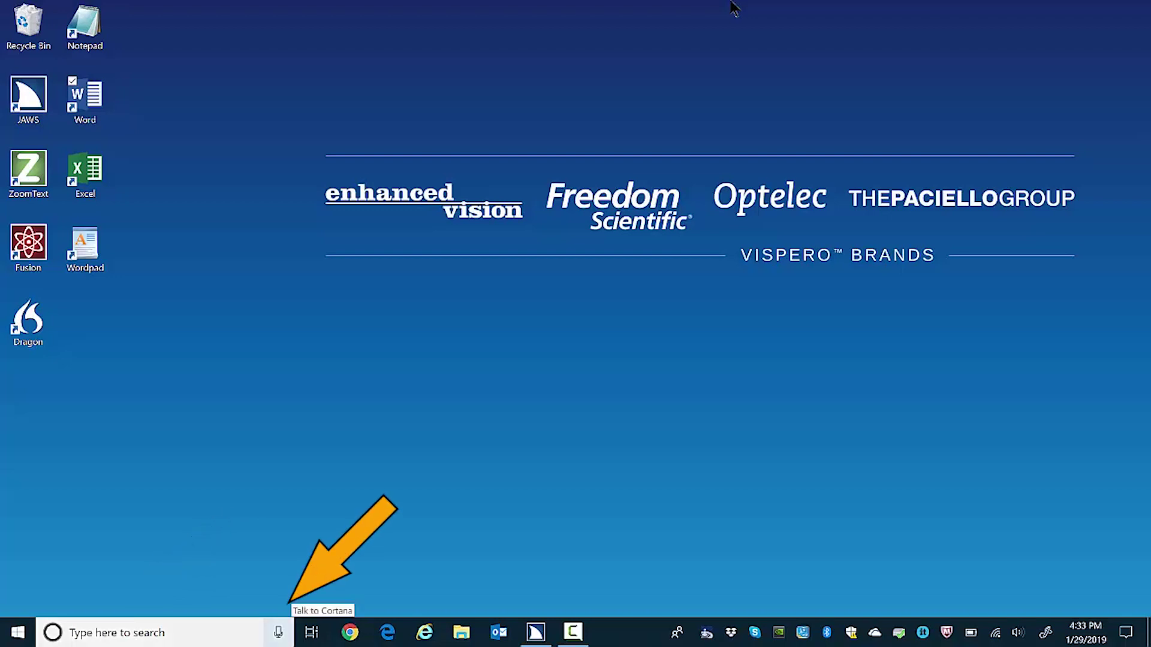
{"action": "key", "text": "Tab"}
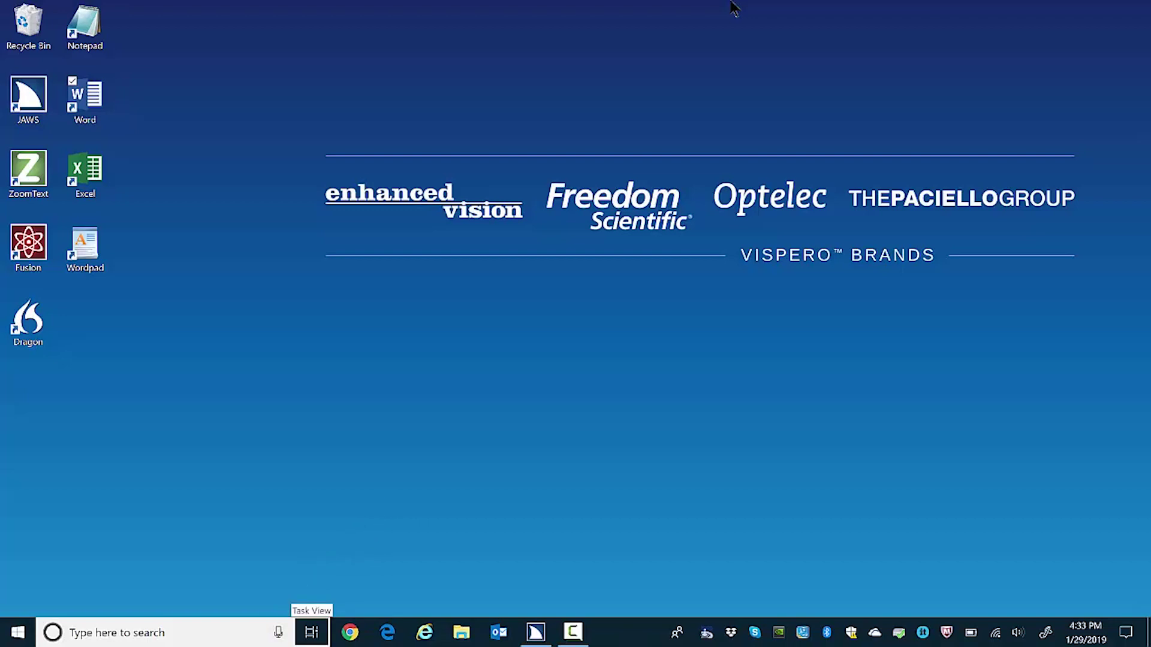
Step: Move focus across the pinned Chrome, Edge, Internet Explorer and File Explorer buttons, then People
{"action": "key", "text": "Tab"}
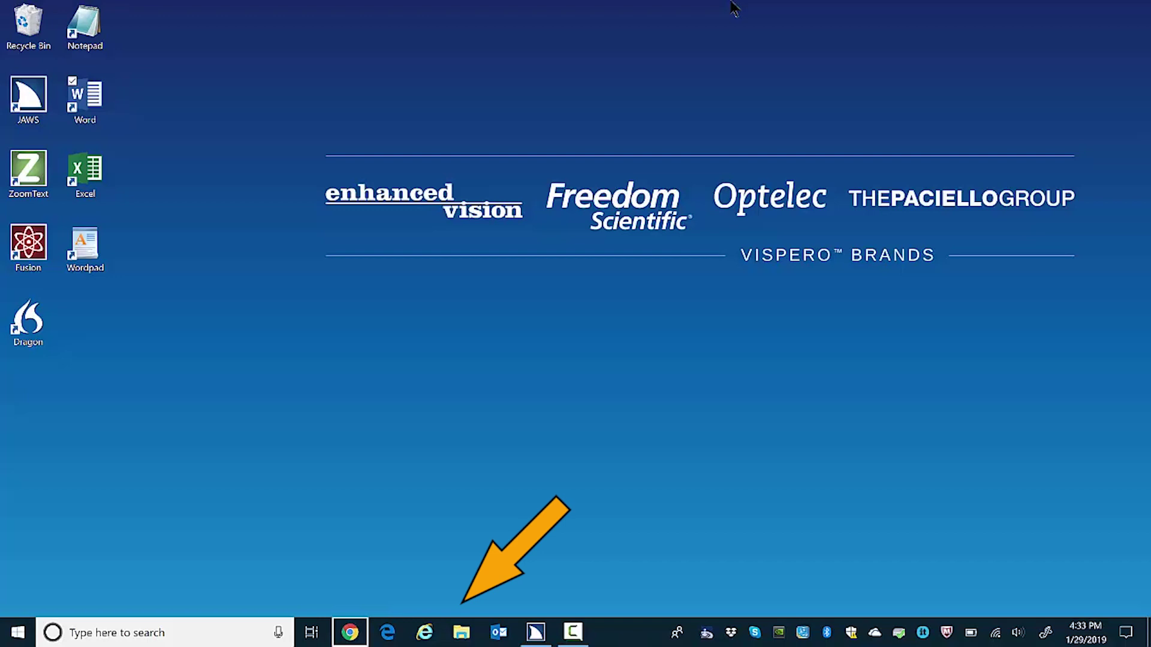
{"action": "key", "text": "Right"}
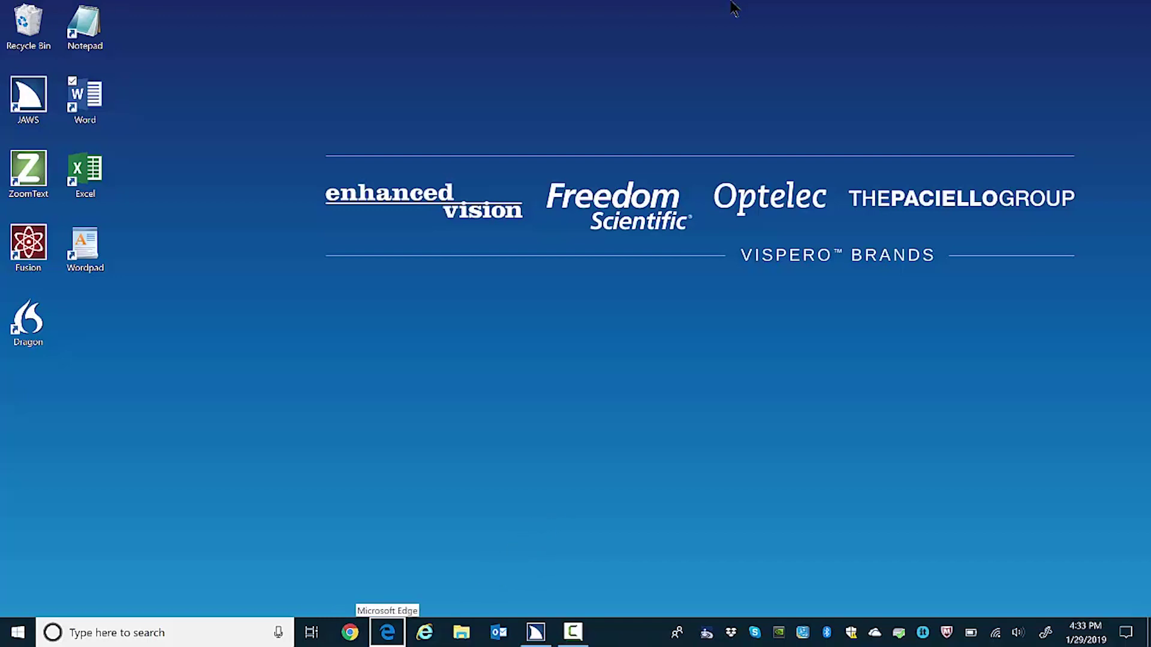
{"action": "key", "text": "Right"}
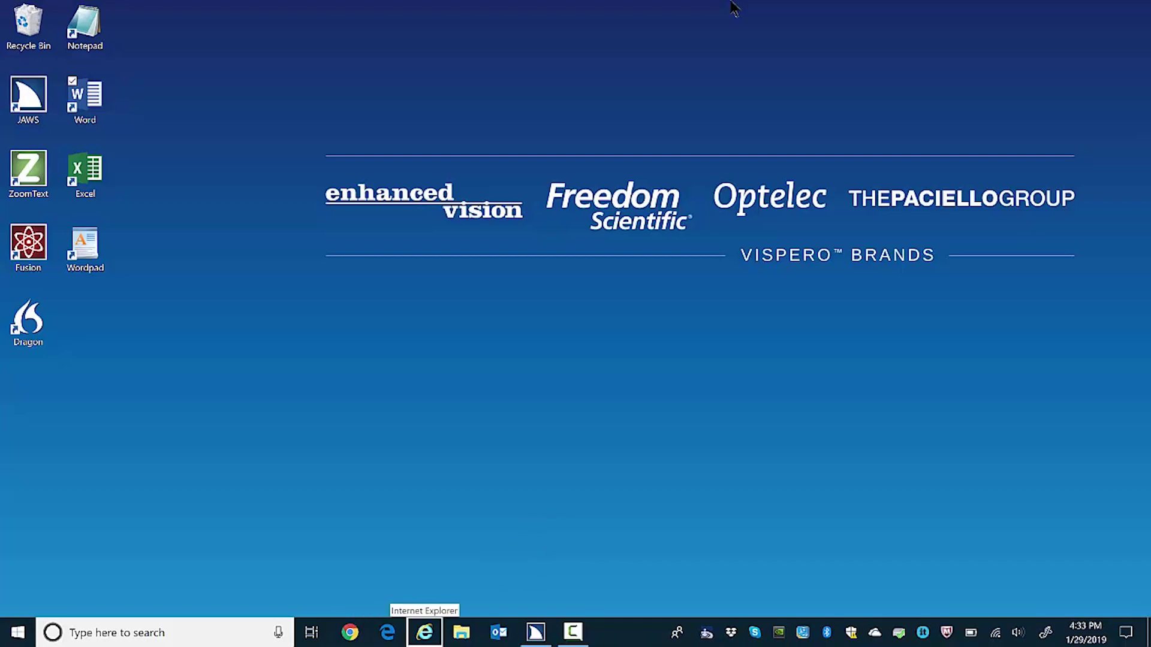
{"action": "key", "text": "Right"}
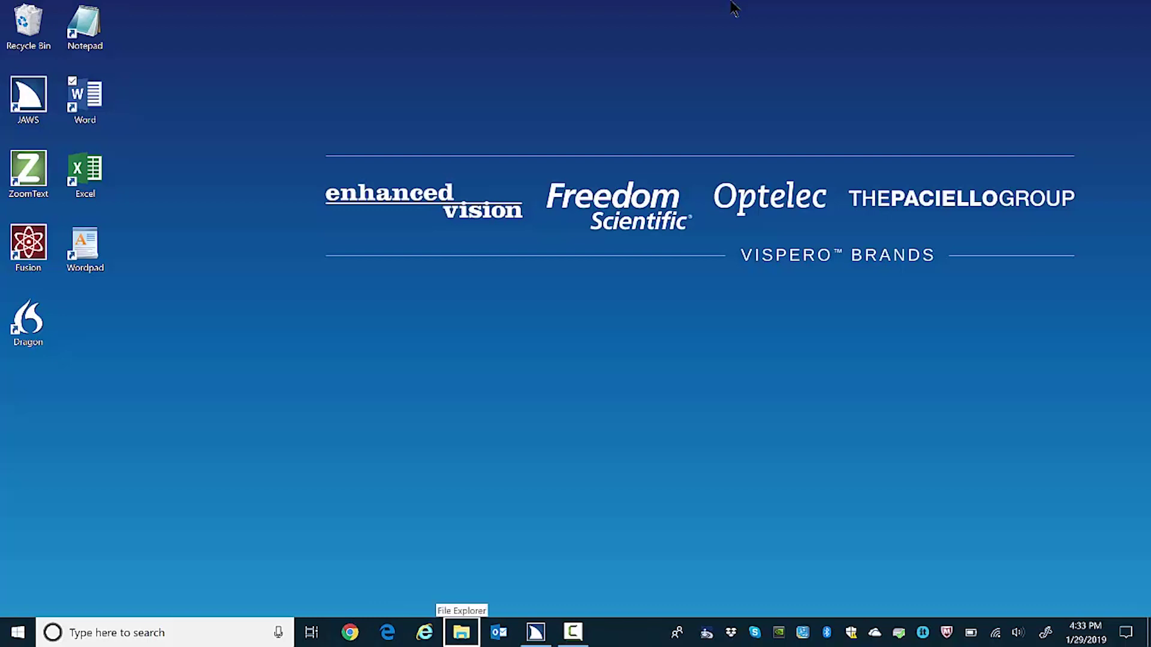
{"action": "key", "text": "Tab"}
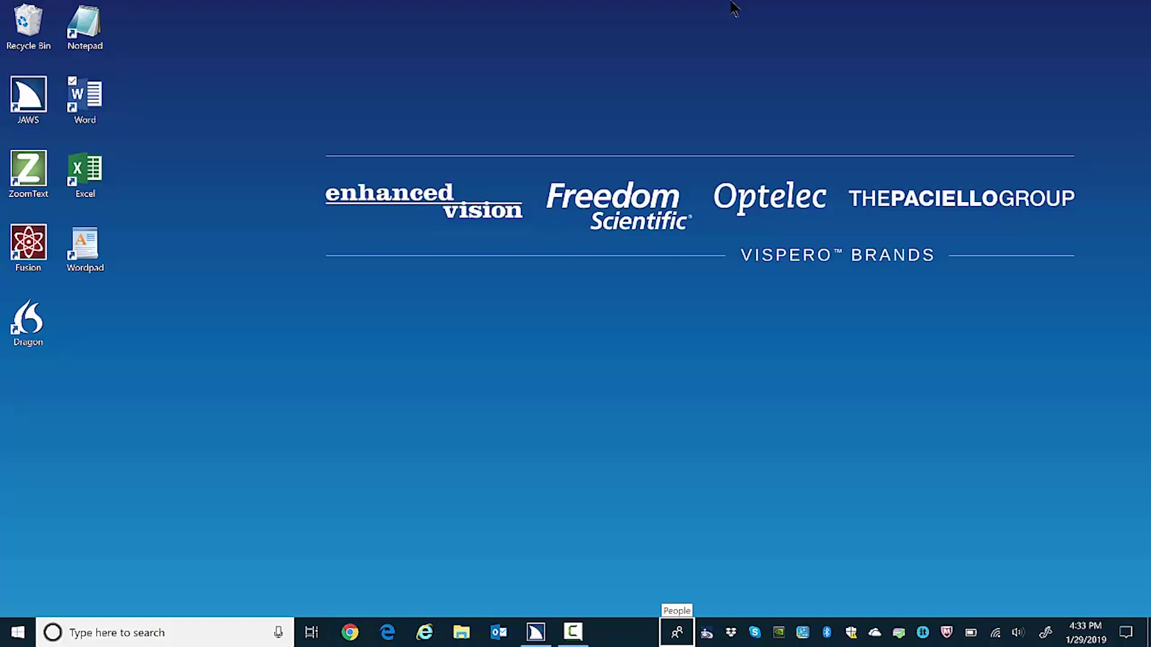
Step: Step through the tray icons, including Dropbox and Skype, to Show desktop, then back to the Word shortcut
{"action": "key", "text": "Tab"}
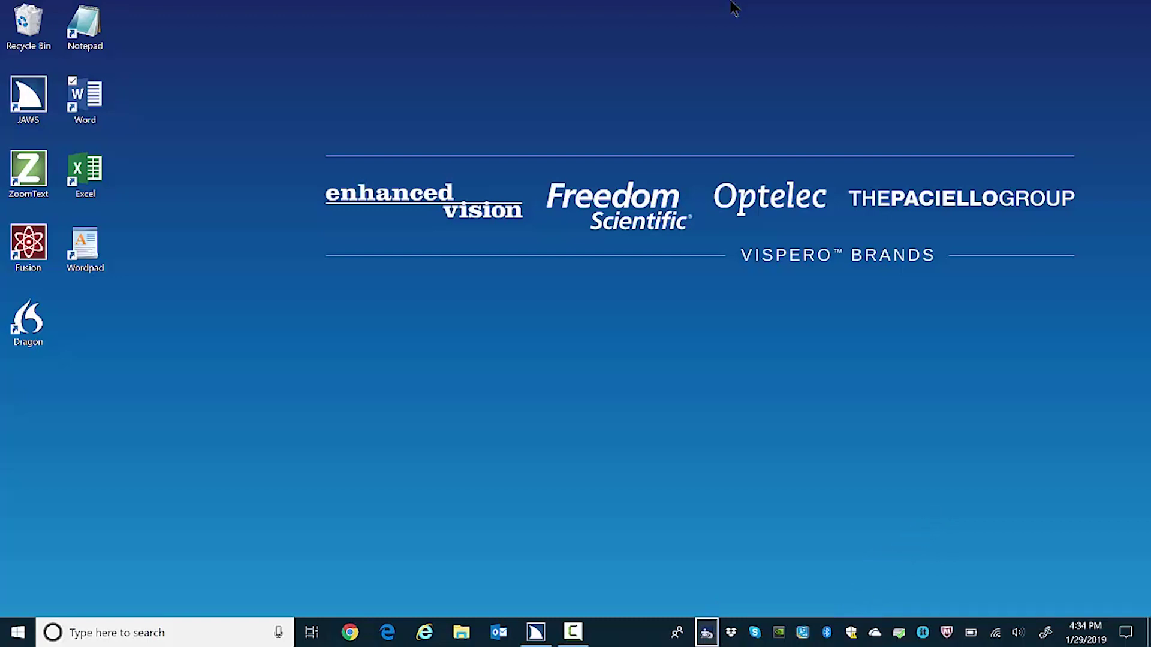
{"action": "key", "text": "Right"}
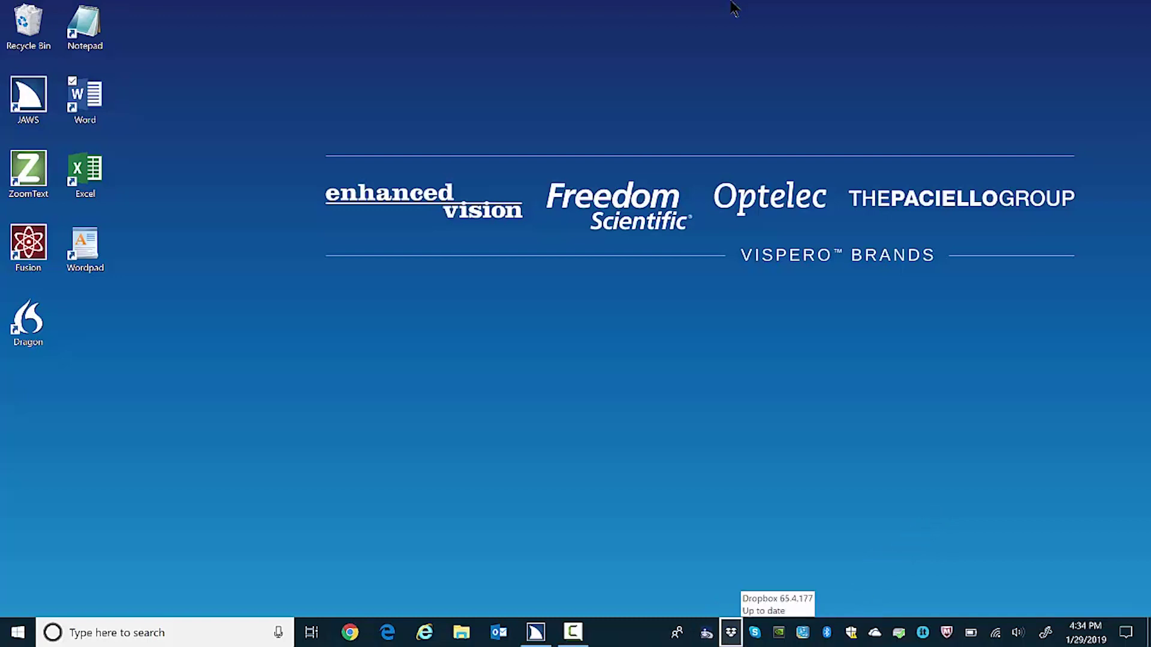
{"action": "key", "text": "Right"}
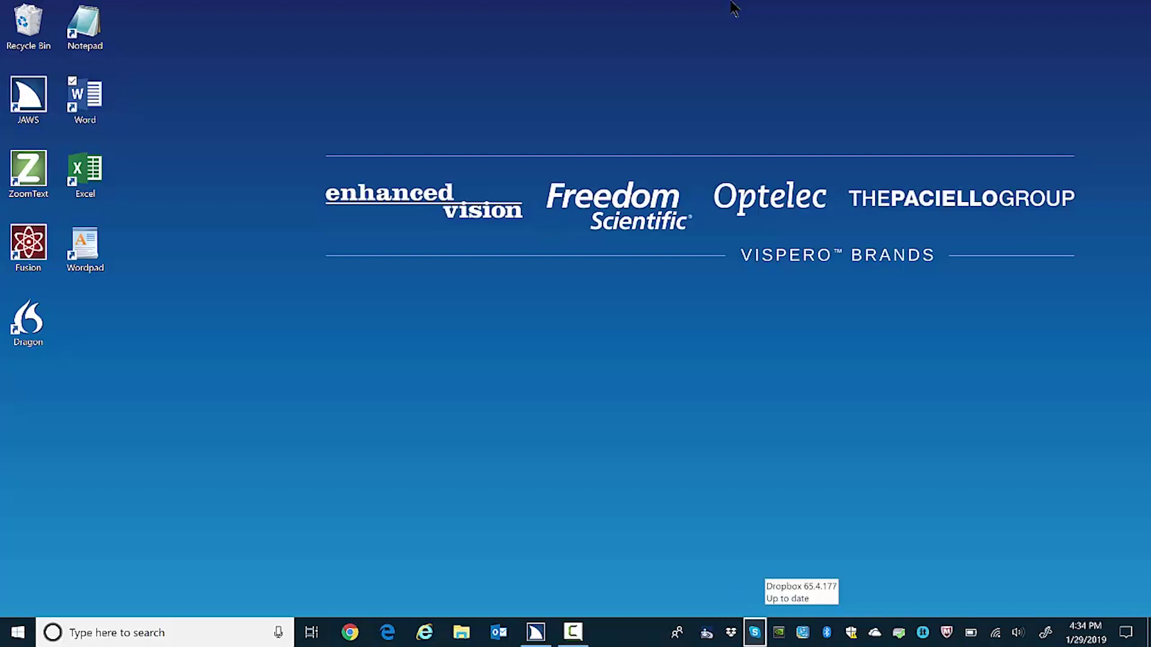
{"action": "key", "text": "Right"}
{"action": "key", "text": "Right"}
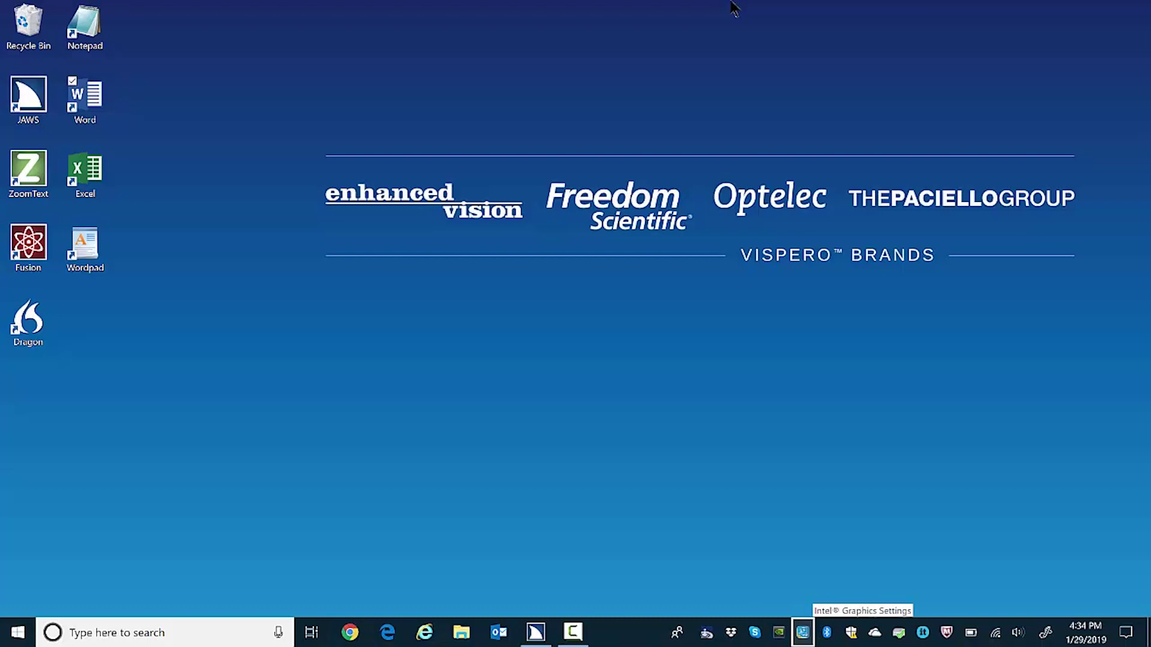
{"action": "key", "text": "Tab"}
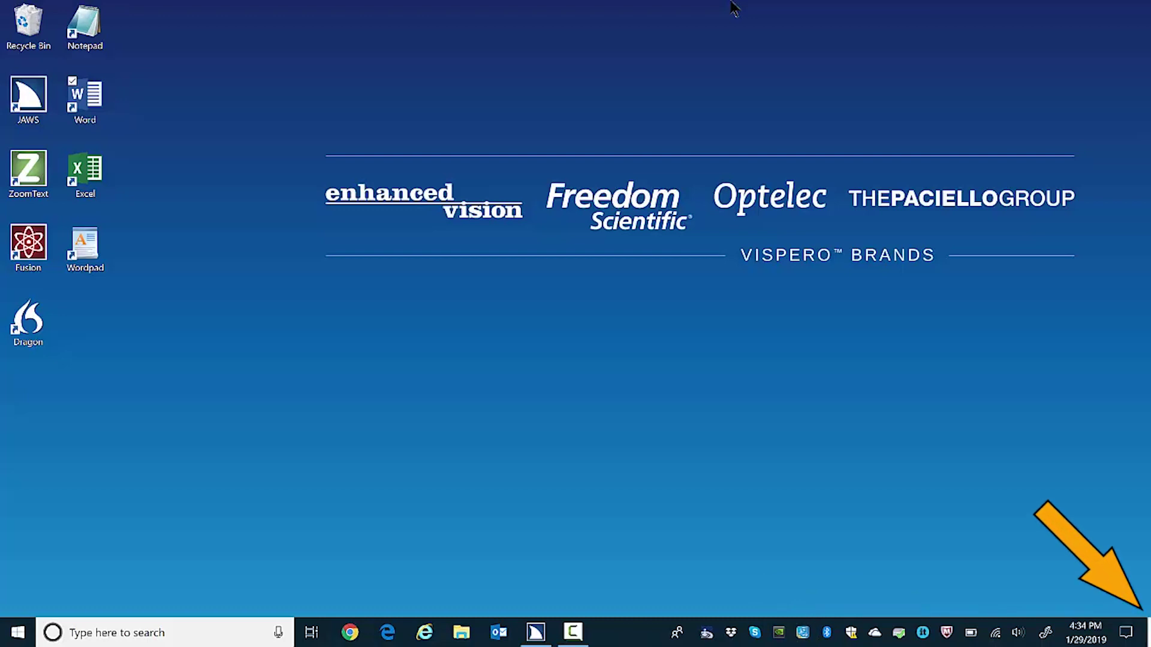
{"action": "key", "text": "Tab"}
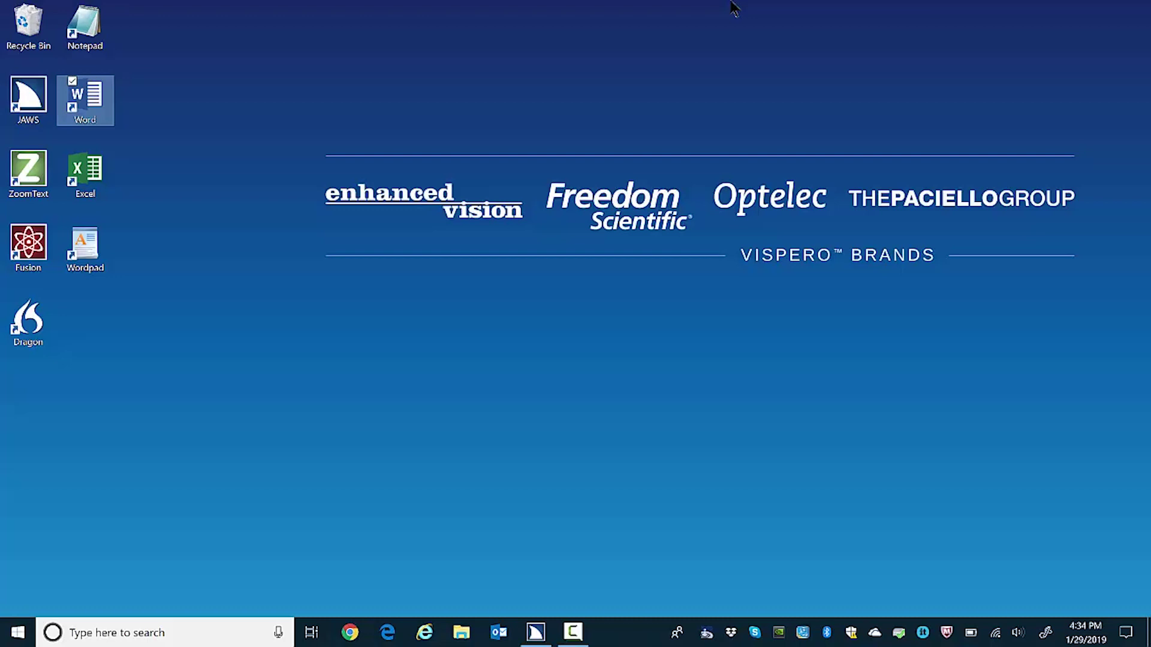
Step: Open Word from the focused desktop shortcut, then close it with Alt+F4
{"action": "key", "text": "Return"}
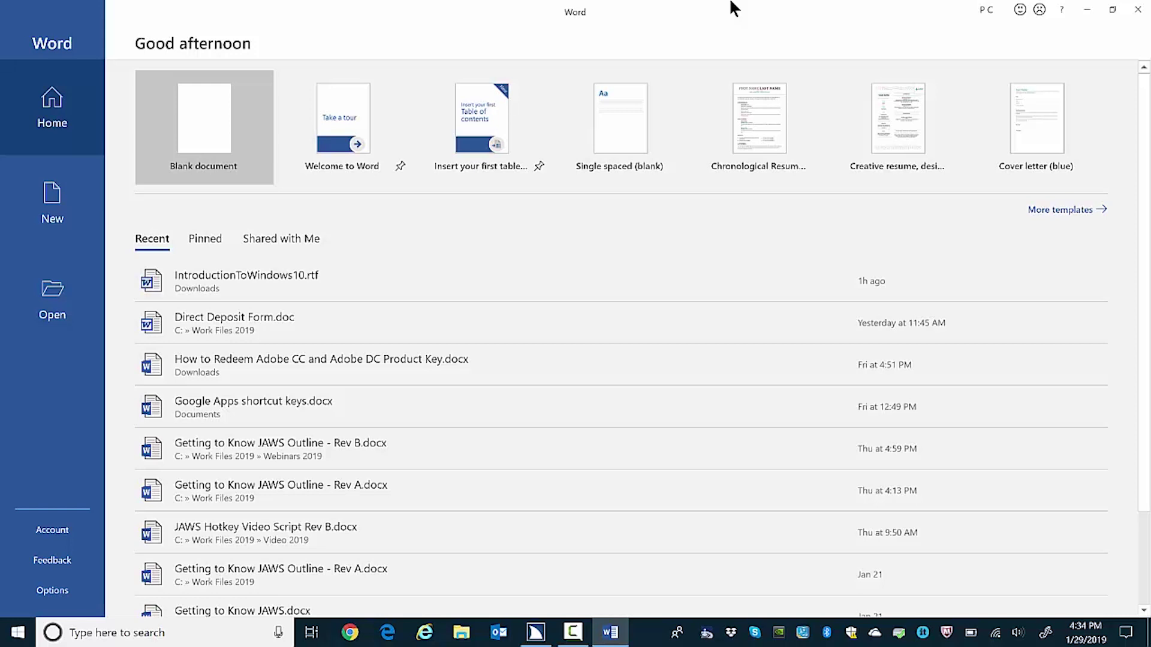
{"action": "key", "text": "alt+F4"}
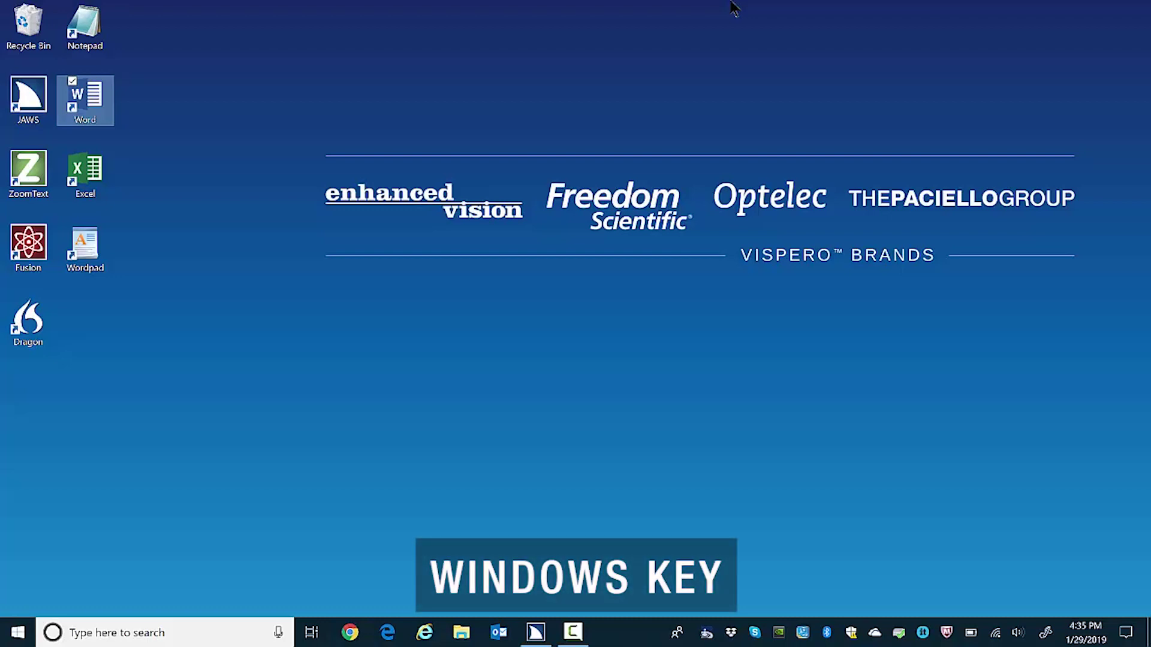
Step: Open the Start menu and type 'word' to search for the Word app
{"action": "key", "text": "super"}
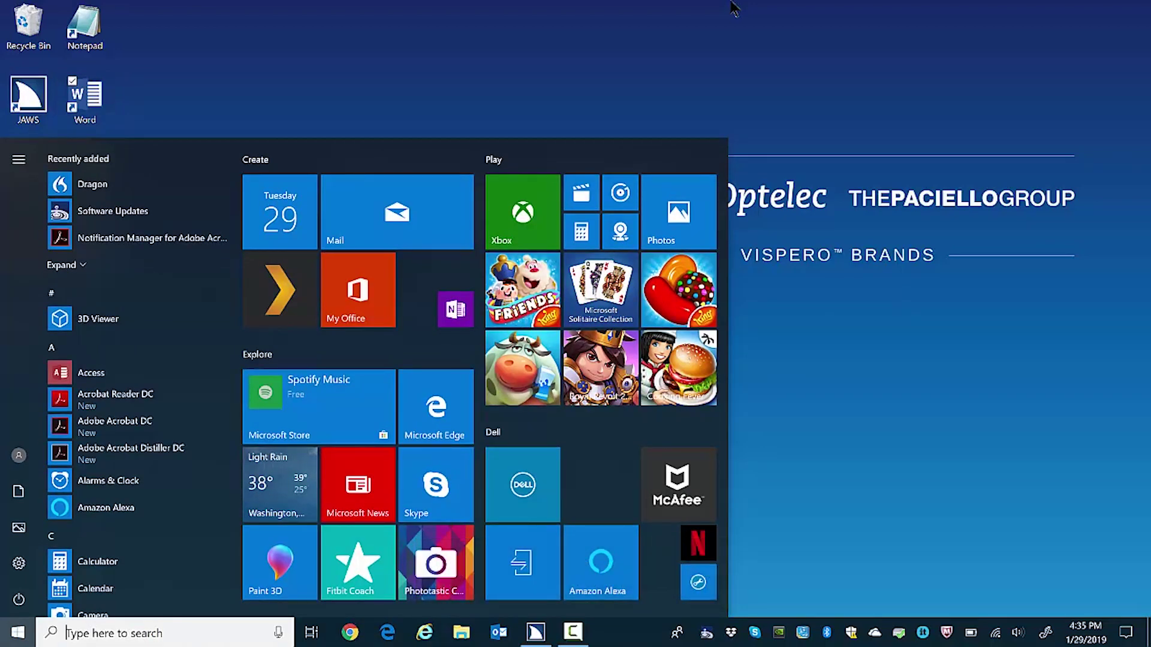
{"action": "type", "text": "word"}
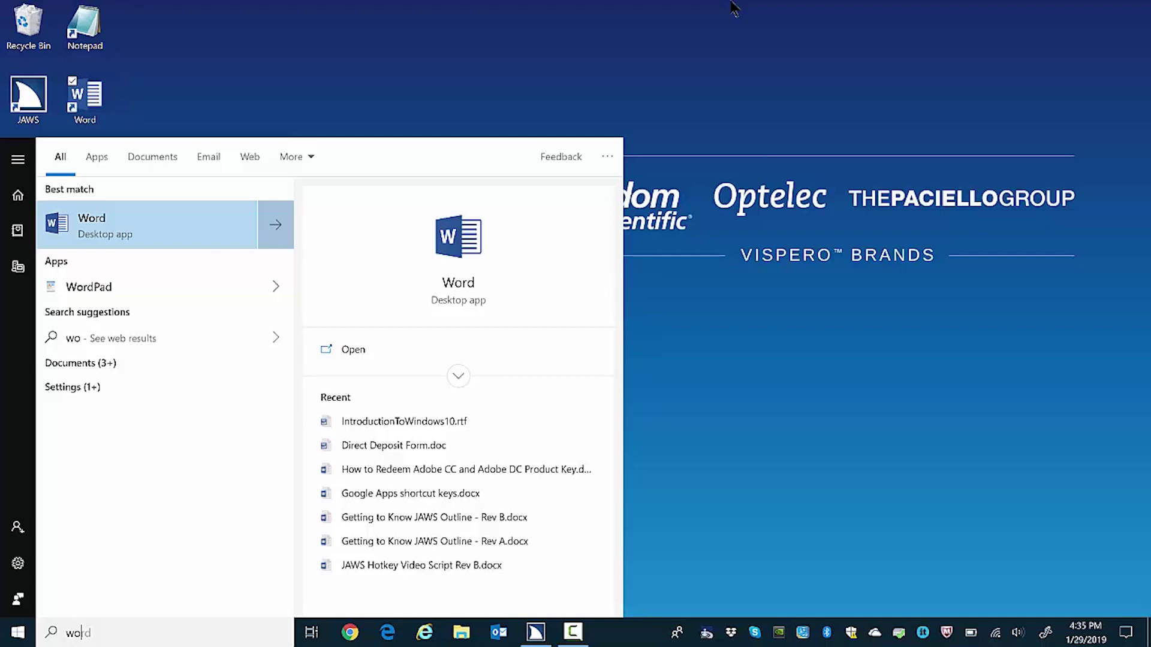
Step: Open Word from the 'word' best-match result, then close it with Alt+F4
{"action": "key", "text": "Return"}
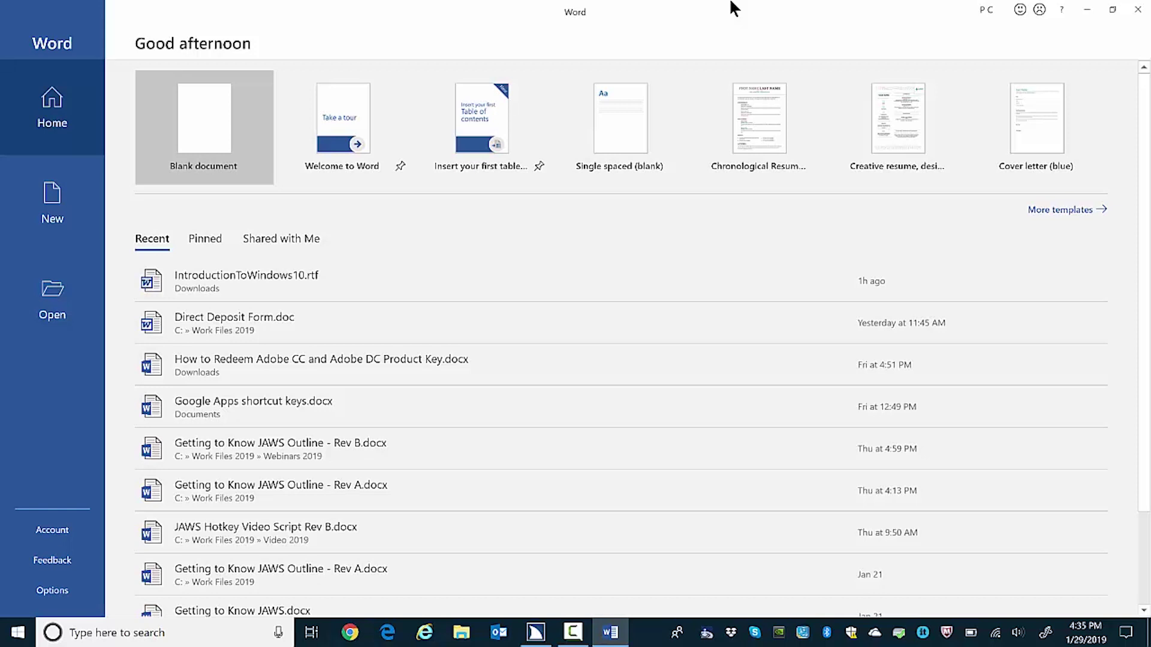
{"action": "key", "text": "alt+F4"}
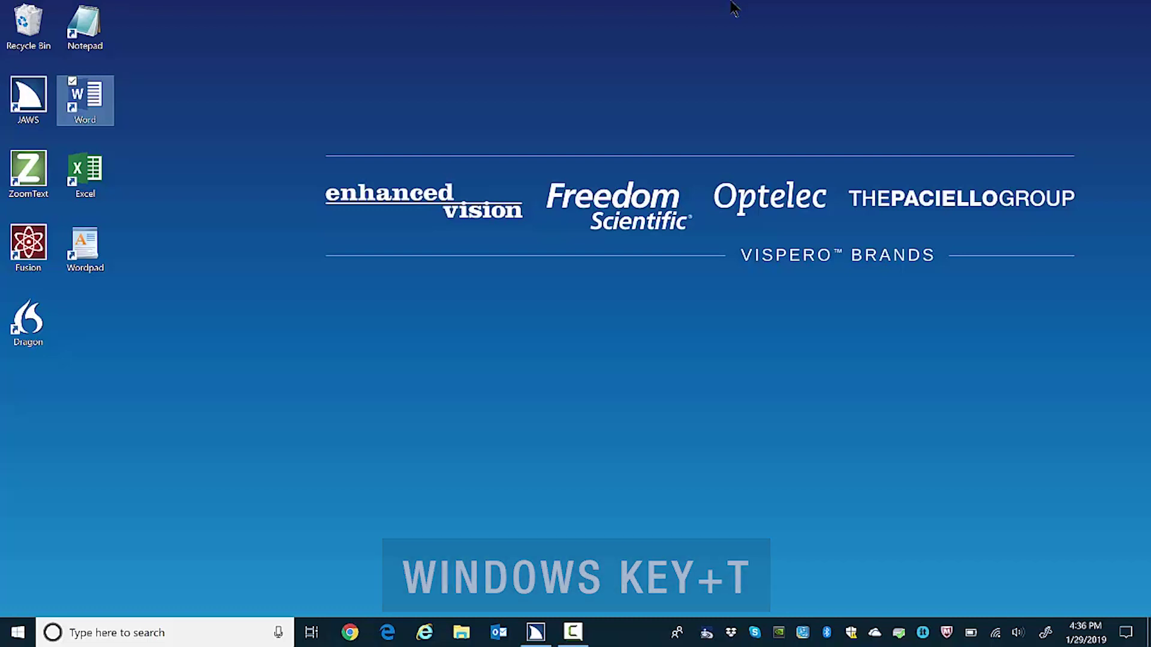
Step: Use Windows+T, Windows+S and Windows+B to reach the taskbar, search panel and notification area
{"action": "key", "text": "super+t"}
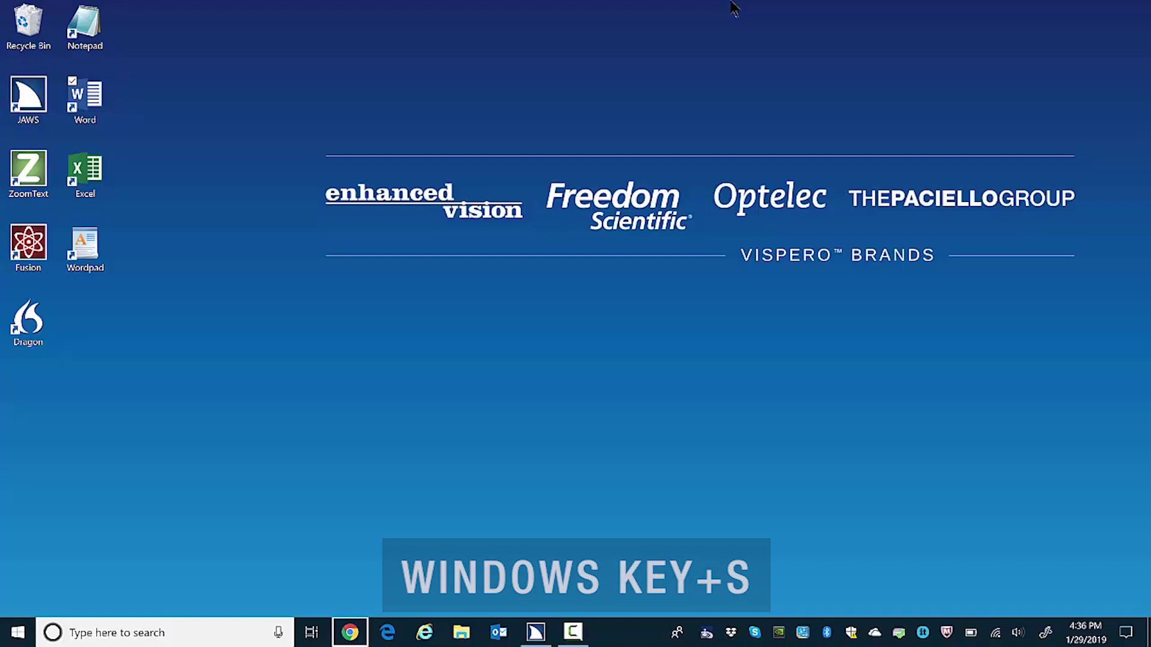
{"action": "key", "text": "super+s"}
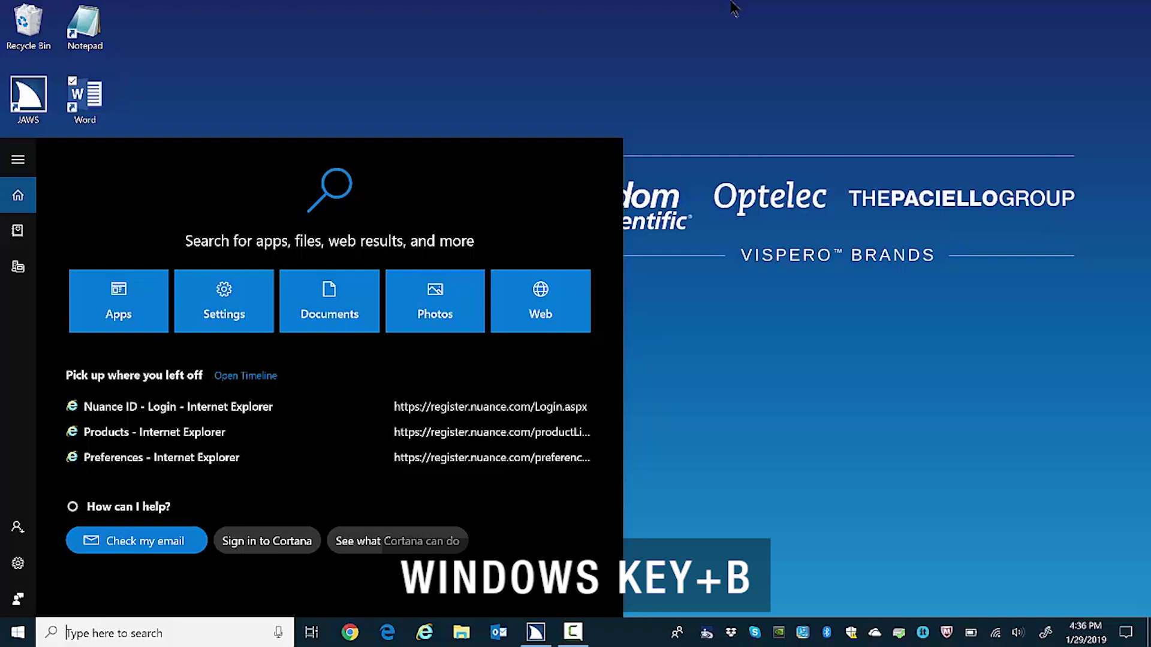
{"action": "key", "text": "super+b"}
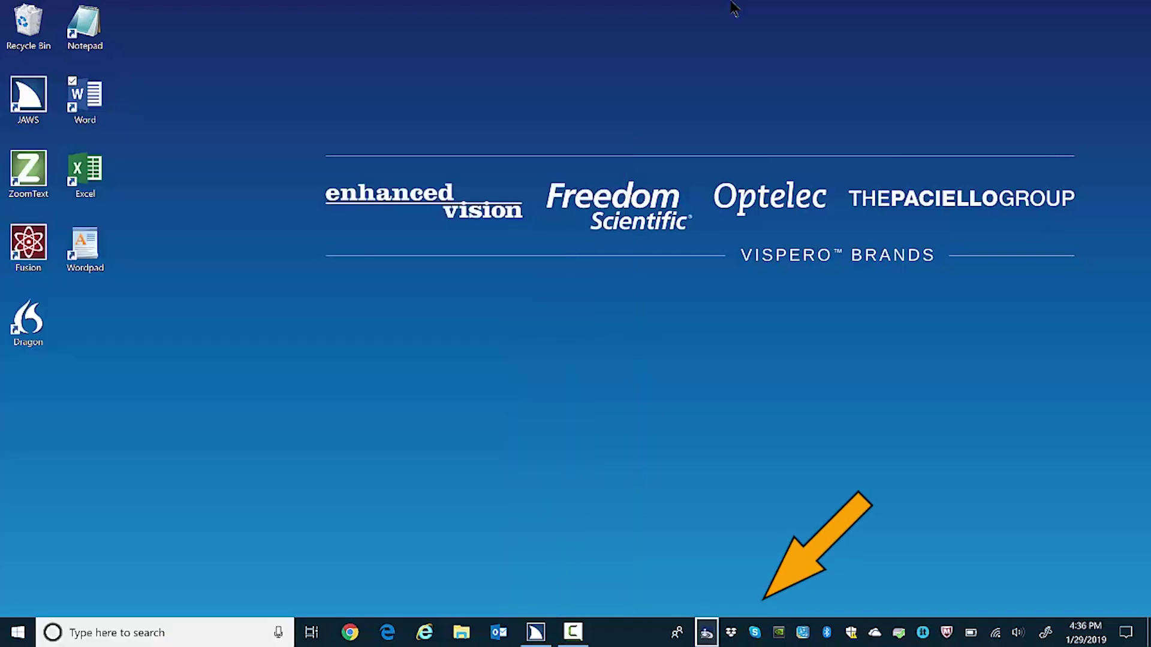